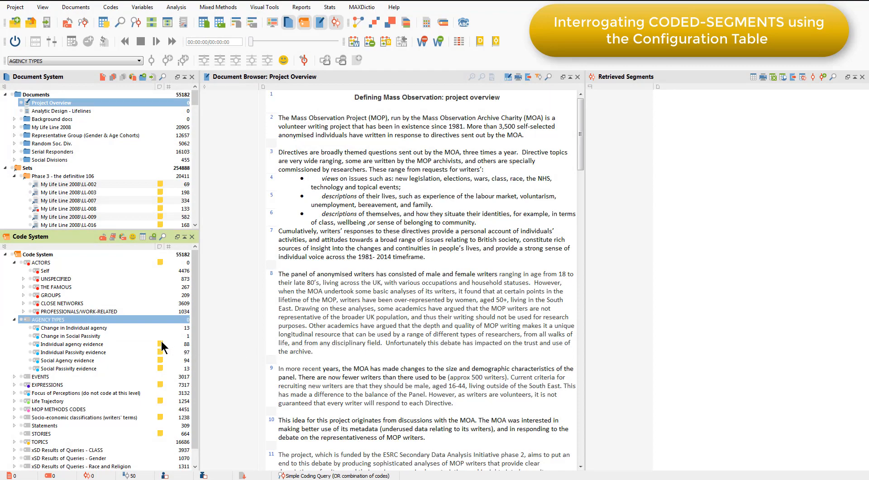
- Activate the document set "Phase 3 - the definitive 106" and create a Configuration Table of the six AGENCY TYPES subcodes for activated documents only
{"action": "mouse_move", "coordinate": [161, 343]}
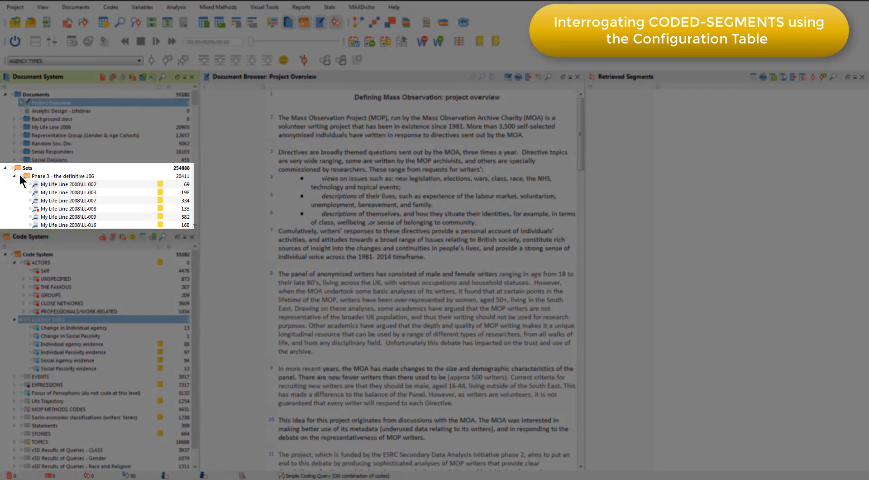
{"action": "left_click", "coordinate": [20, 176]}
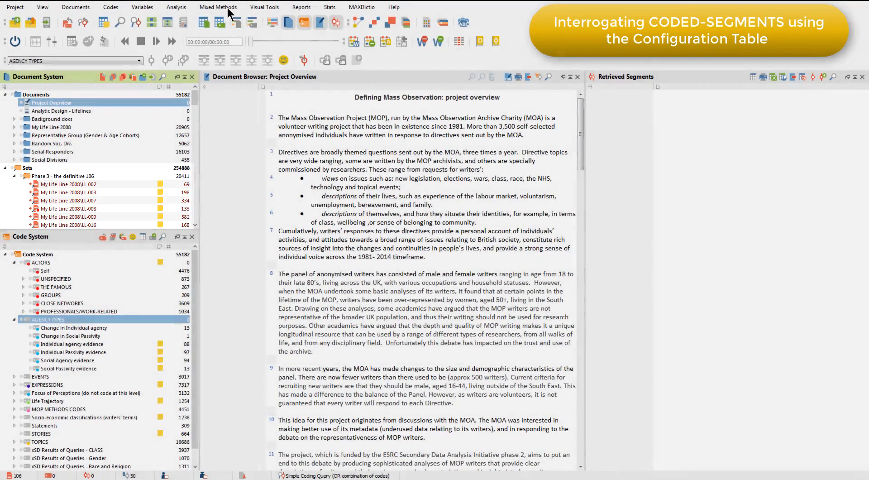
{"action": "left_click", "coordinate": [227, 6]}
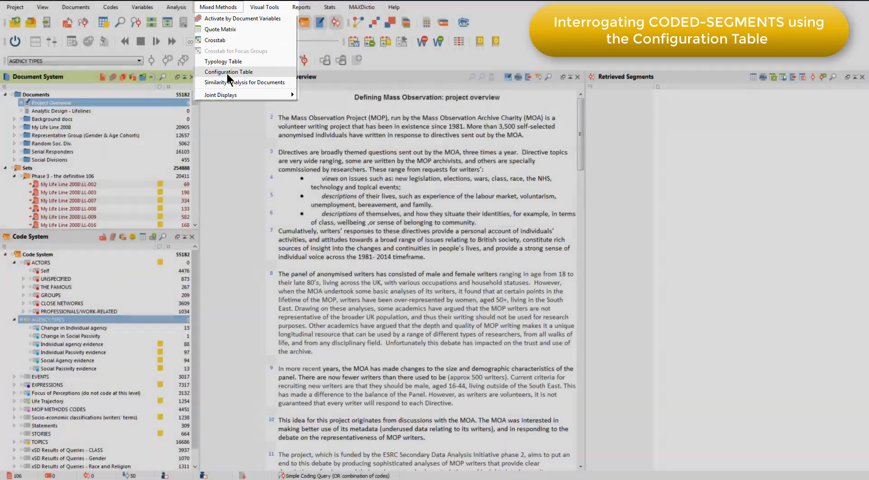
{"action": "left_click", "coordinate": [228, 74]}
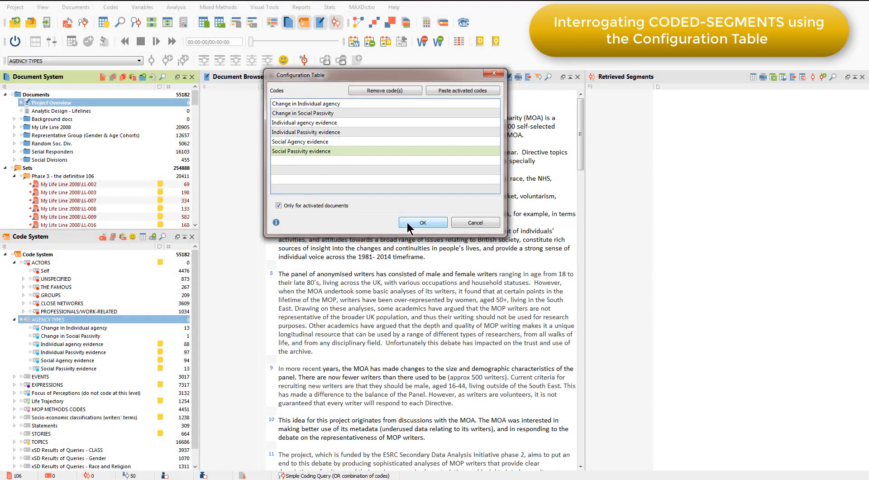
{"action": "left_click", "coordinate": [410, 222]}
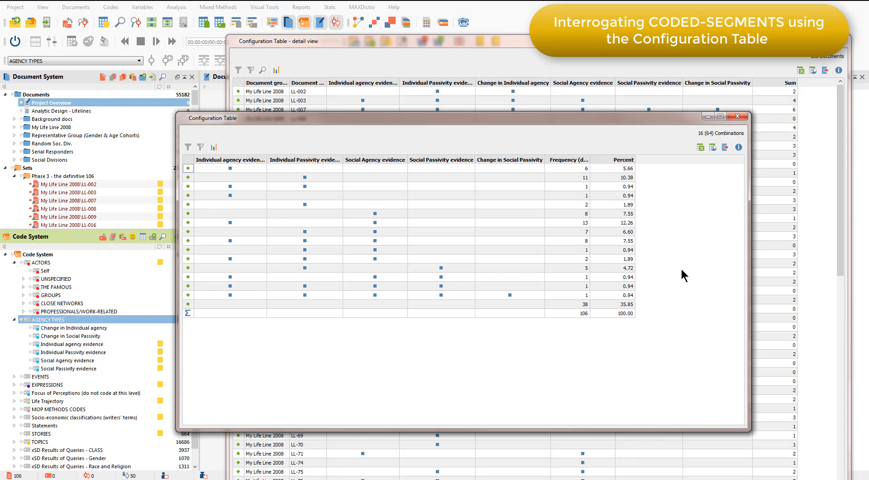
- Examine individual code combinations in the Configuration Table and sort them by frequency, highest first
{"action": "left_click", "coordinate": [681, 268]}
{"action": "left_click", "coordinate": [183, 222]}
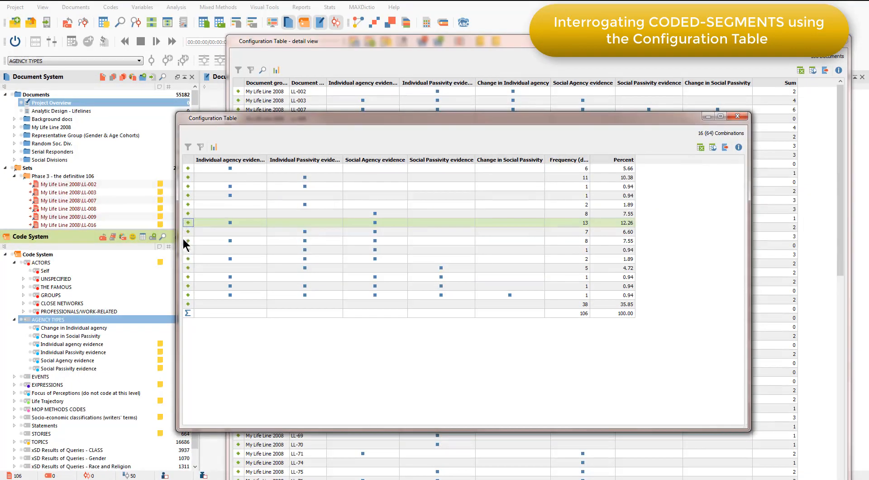
{"action": "left_click", "coordinate": [189, 268]}
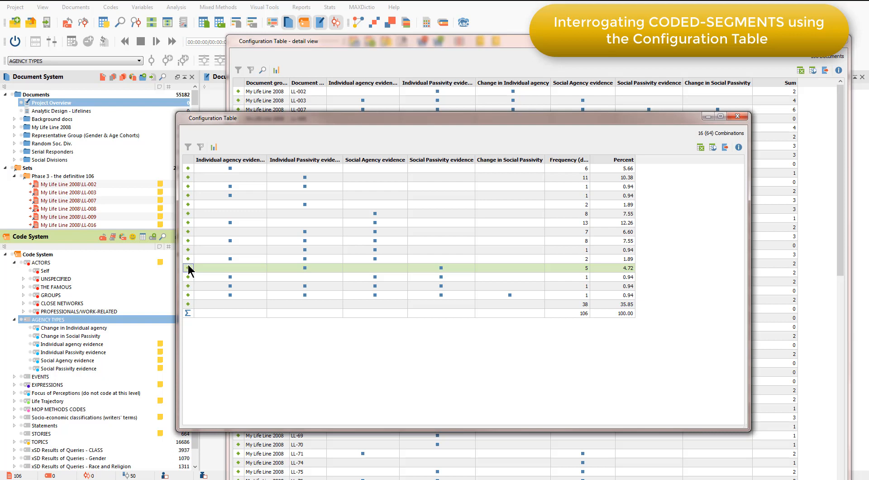
{"action": "left_click", "coordinate": [187, 296]}
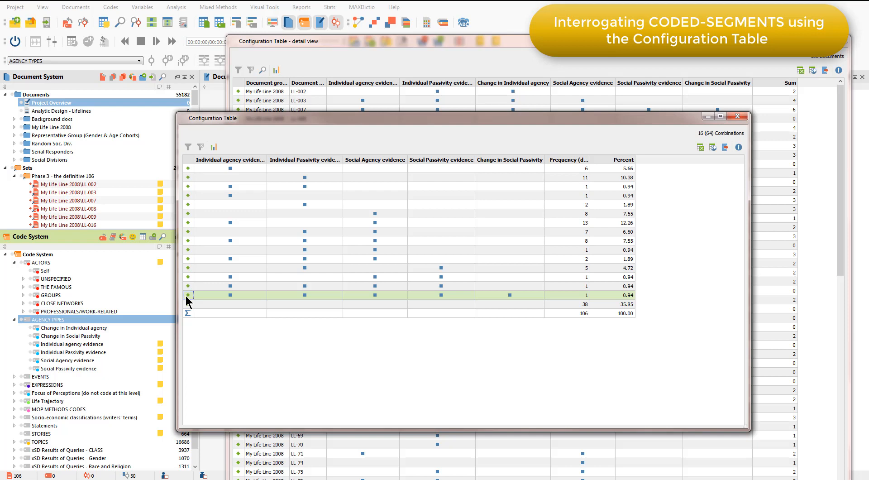
{"action": "left_click", "coordinate": [188, 304]}
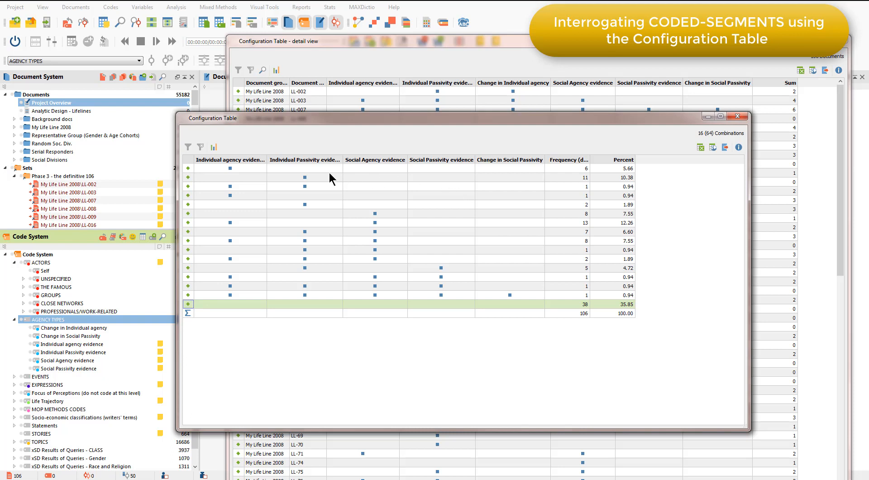
{"action": "left_click", "coordinate": [321, 162]}
{"action": "left_click", "coordinate": [566, 159]}
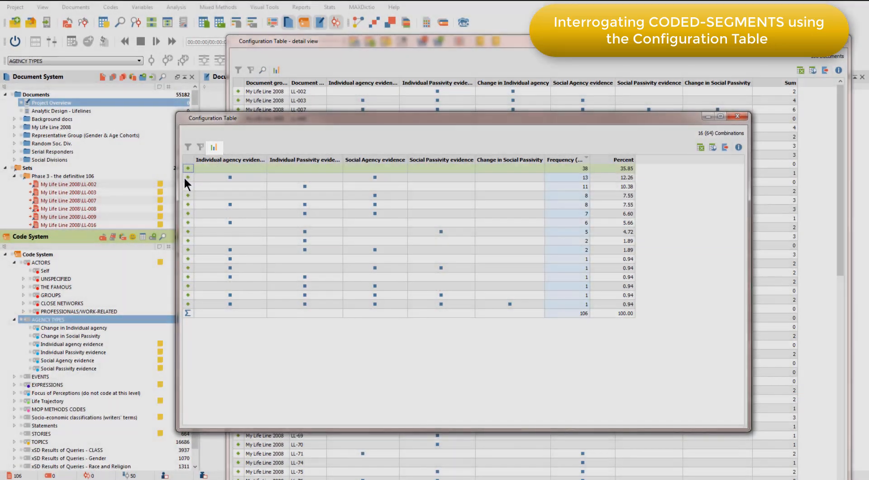
- Chart the frequencies of all combinations except the one without any codes as a bar chart
{"action": "left_click", "coordinate": [184, 177]}
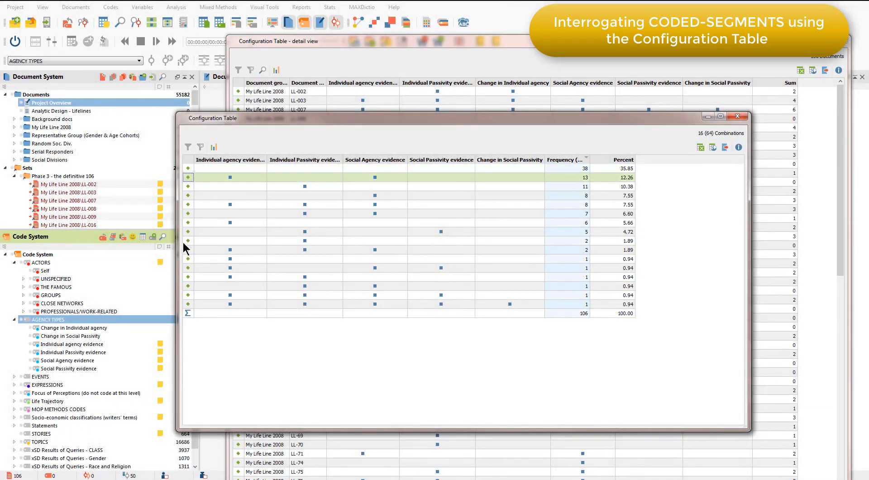
{"action": "left_click", "coordinate": [188, 302], "text": "shift"}
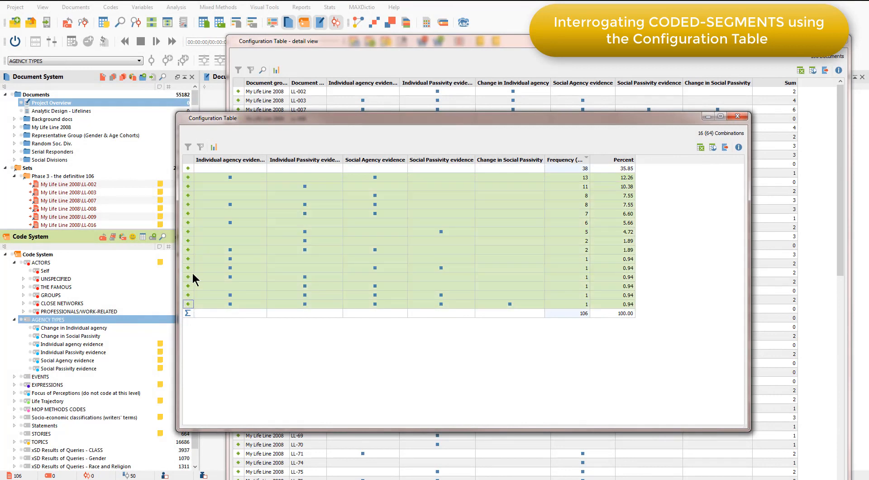
{"action": "left_click", "coordinate": [214, 147]}
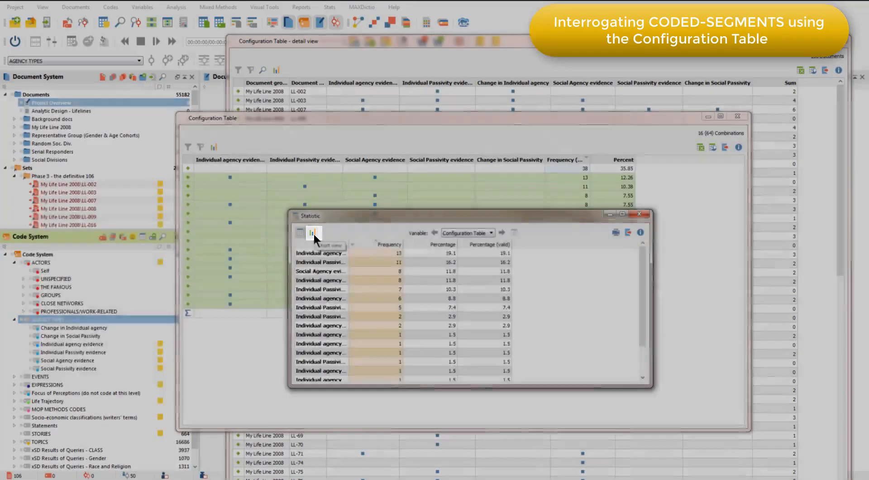
{"action": "left_click", "coordinate": [314, 233]}
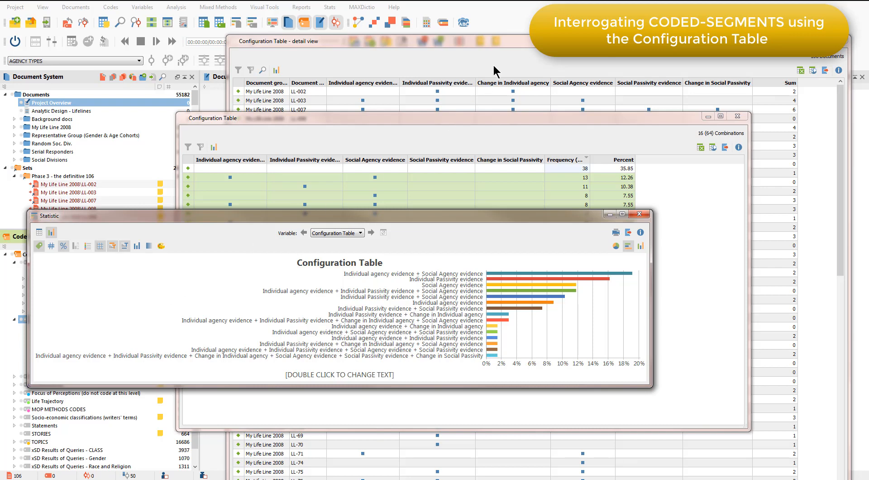
- Sort the documents in the Configuration Table detail view by Sum, highest first, and minimise the chart and combinations windows to clear the workspace
{"action": "left_click", "coordinate": [501, 40]}
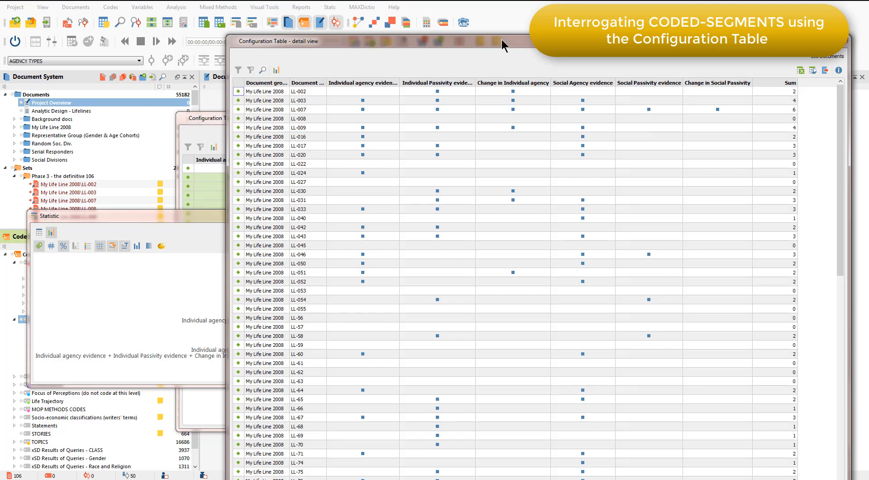
{"action": "left_click", "coordinate": [782, 83]}
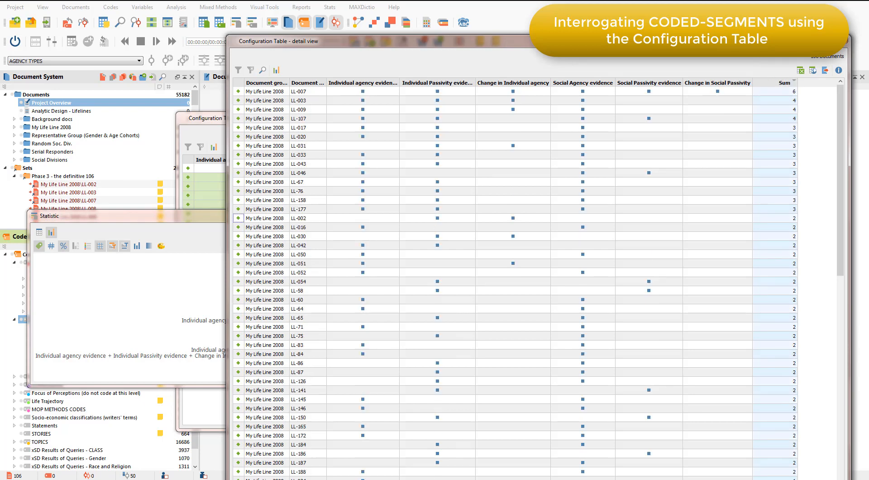
{"action": "left_click_drag", "start_coordinate": [741, 44], "coordinate": [741, 282]}
{"action": "left_click", "coordinate": [614, 216]}
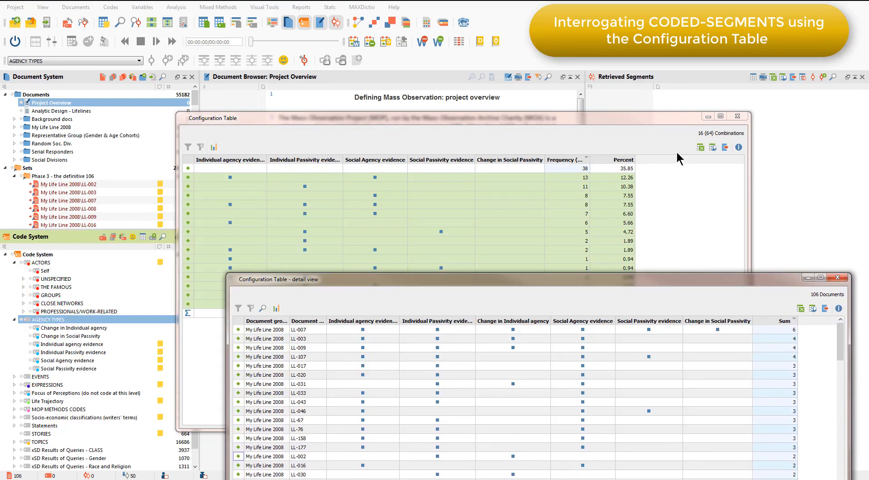
{"action": "left_click", "coordinate": [708, 116]}
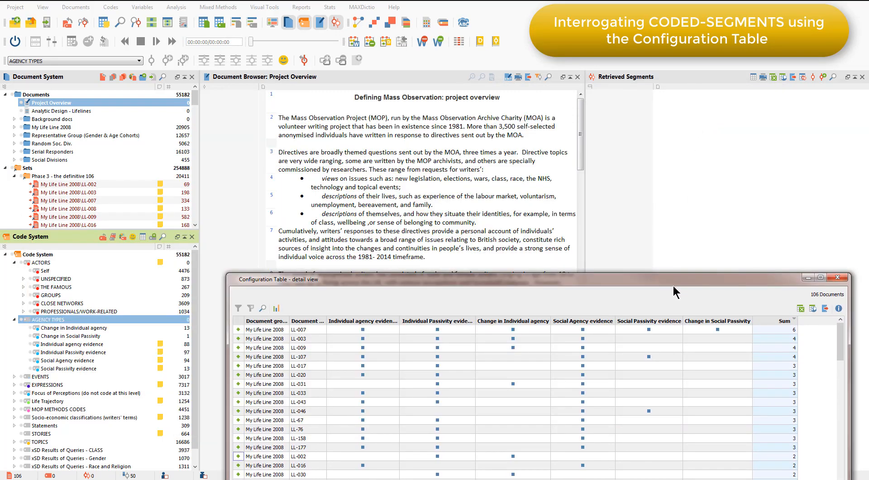
{"action": "left_click_drag", "start_coordinate": [672, 284], "coordinate": [533, 289]}
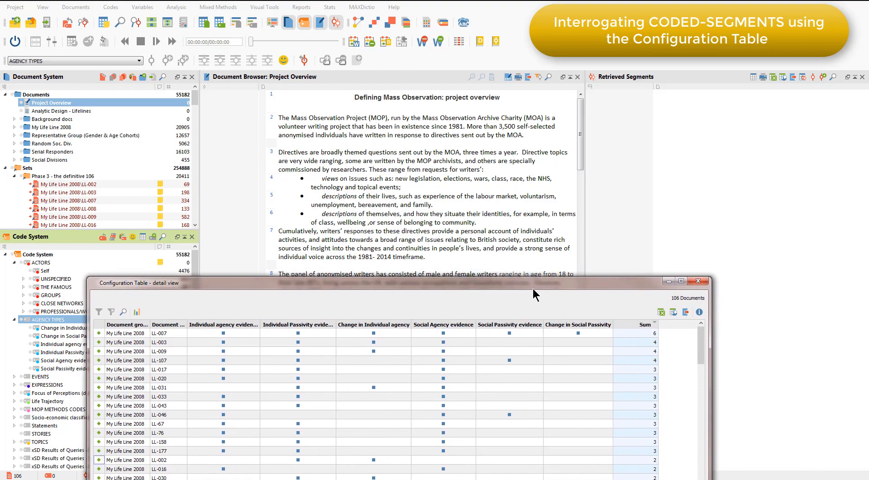
- Go to document LL-007 of My Life Line 2008 from its row in the Configuration Table detail view
{"action": "left_click", "coordinate": [99, 332]}
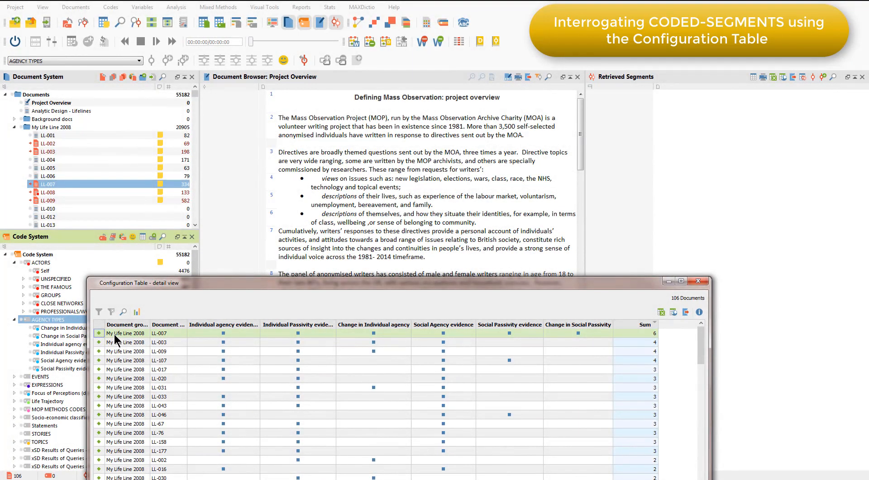
{"action": "left_click", "coordinate": [114, 334]}
{"action": "double_click", "coordinate": [114, 334]}
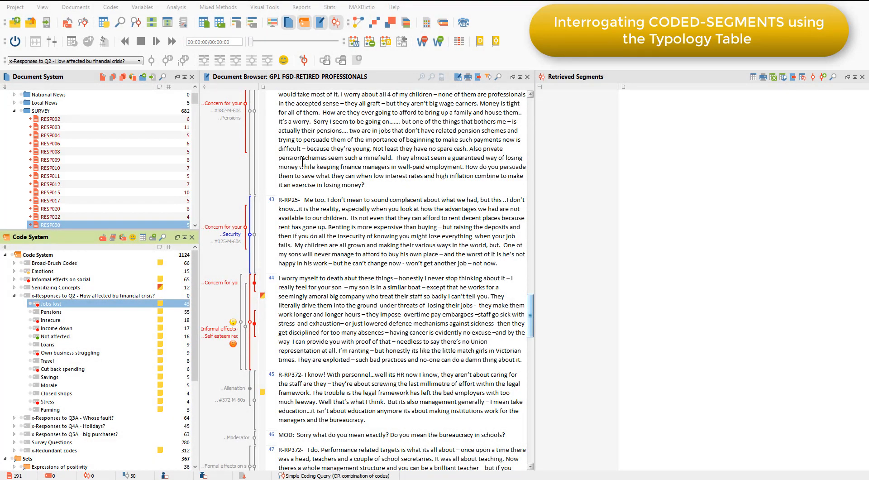
- Create a Typology Table for activated documents with EMP STAT values EMPLYD, P-T, RET, SELF EMP and UNEMP as rows and REGION URBAN and RURAL as columns
{"action": "left_click", "coordinate": [232, 9]}
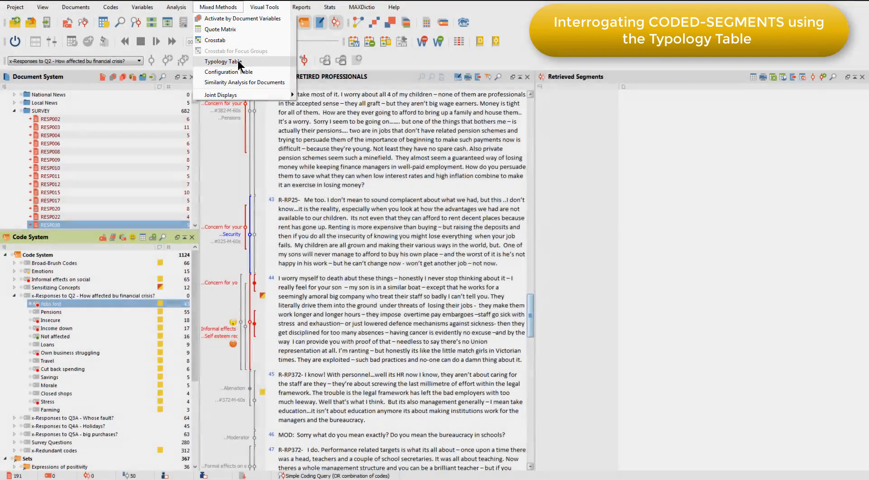
{"action": "left_click", "coordinate": [239, 62]}
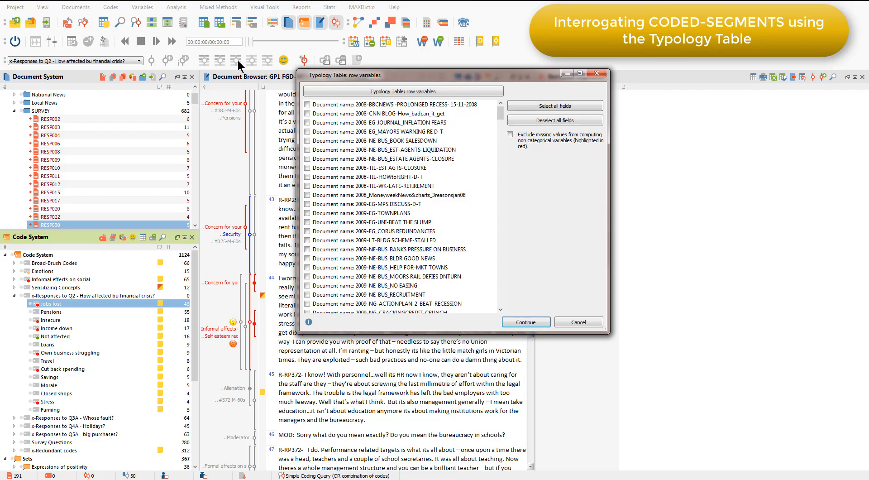
{"action": "left_click_drag", "start_coordinate": [500, 112], "coordinate": [495, 268]}
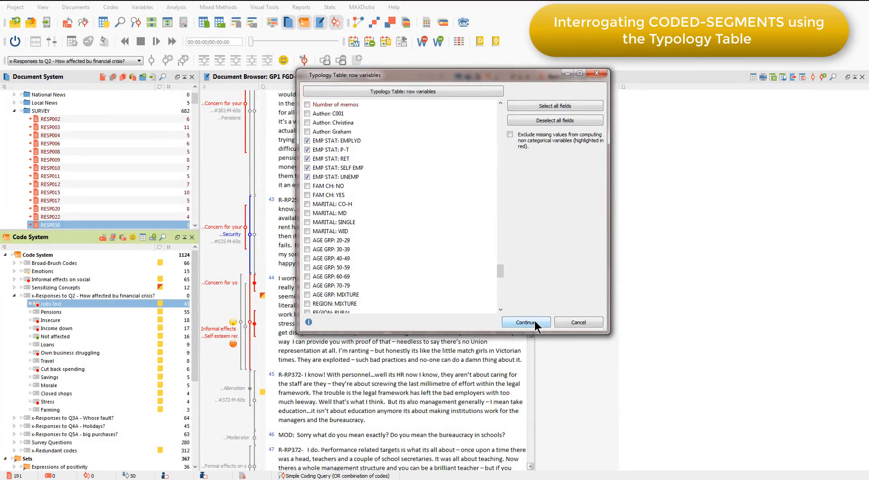
{"action": "left_click", "coordinate": [535, 322]}
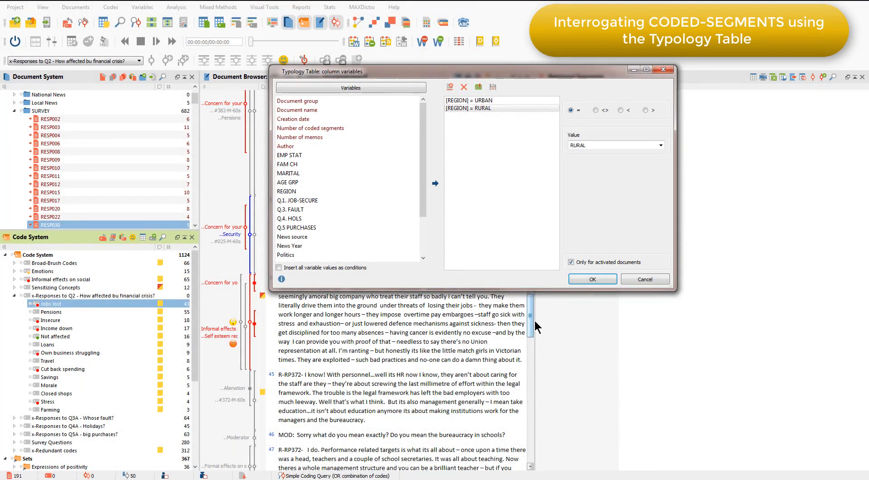
{"action": "left_click", "coordinate": [593, 279]}
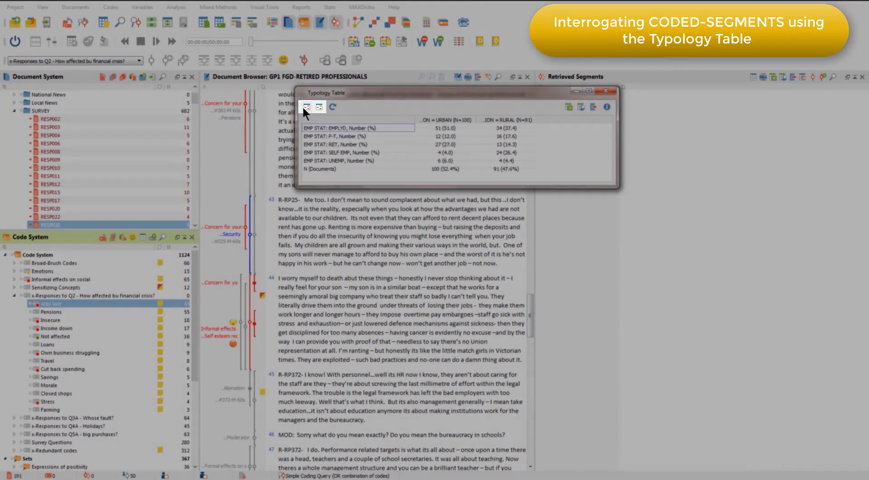
- Highlight the minimum and maximum values of each row in the Typology Table
{"action": "left_click", "coordinate": [304, 106]}
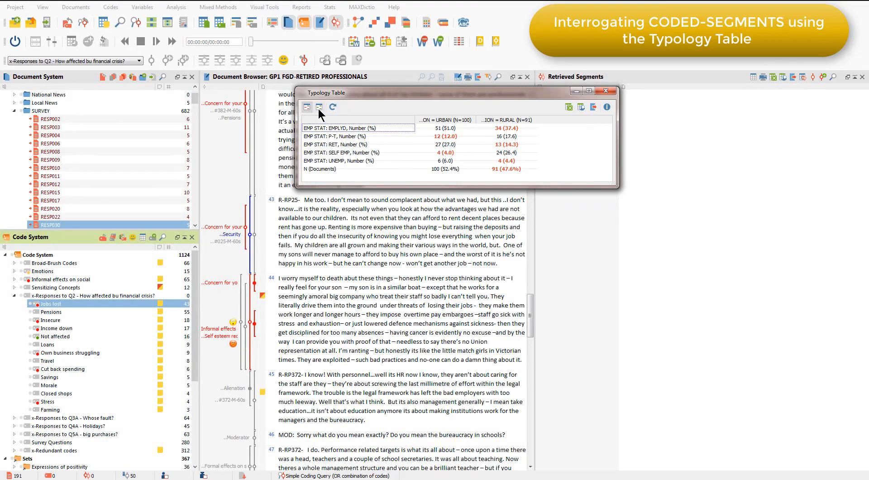
{"action": "left_click", "coordinate": [319, 108]}
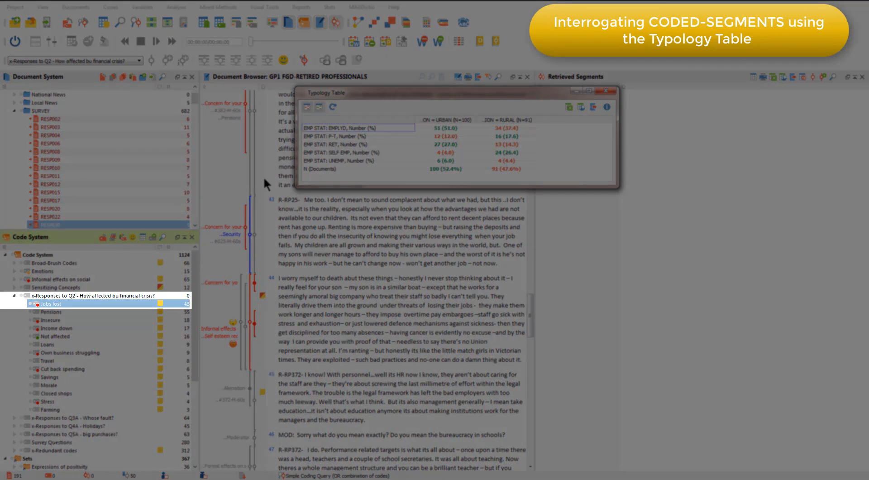
- Retrieve the segments coded "Jobs lost" and restrict them to employed respondents from the RURAL region using the Typology Table
{"action": "left_click", "coordinate": [29, 303]}
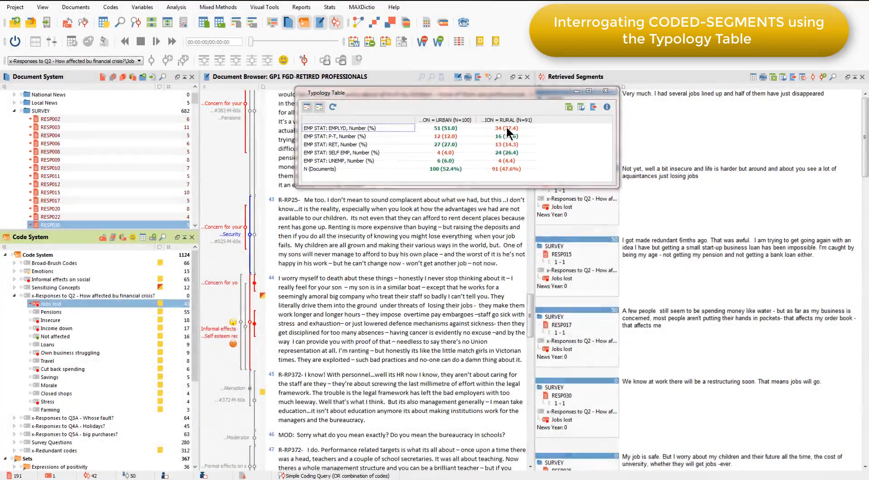
{"action": "double_click", "coordinate": [507, 127]}
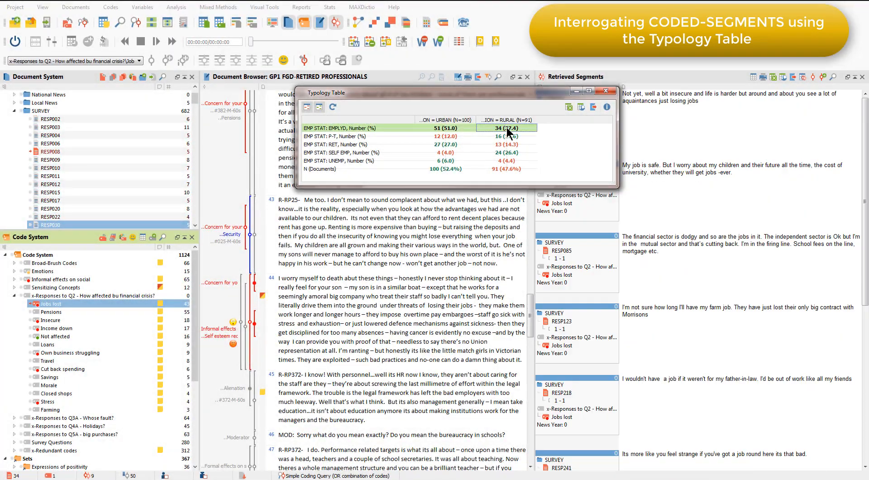